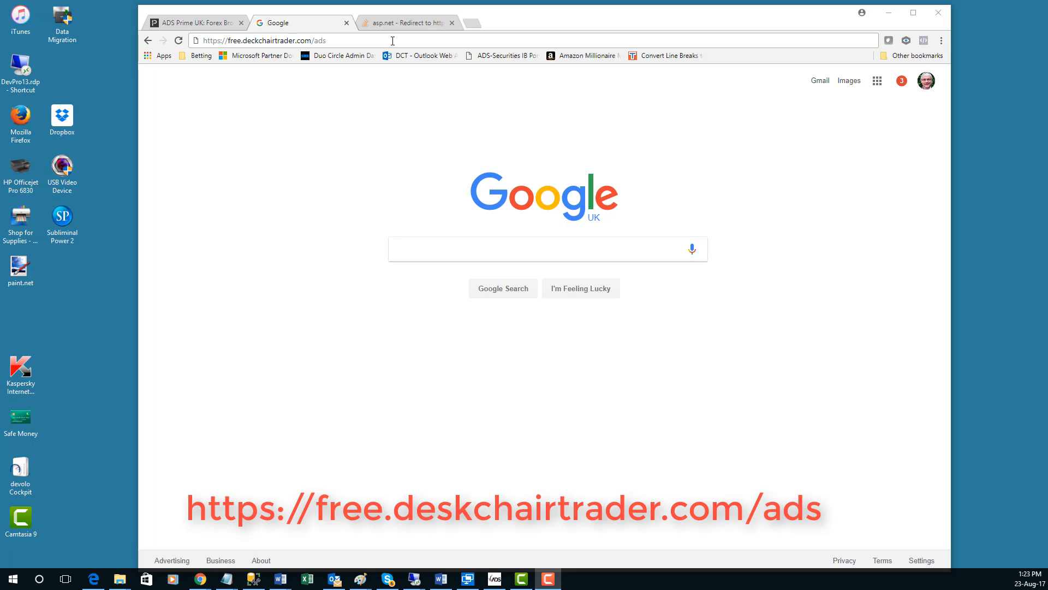
click(393, 41)
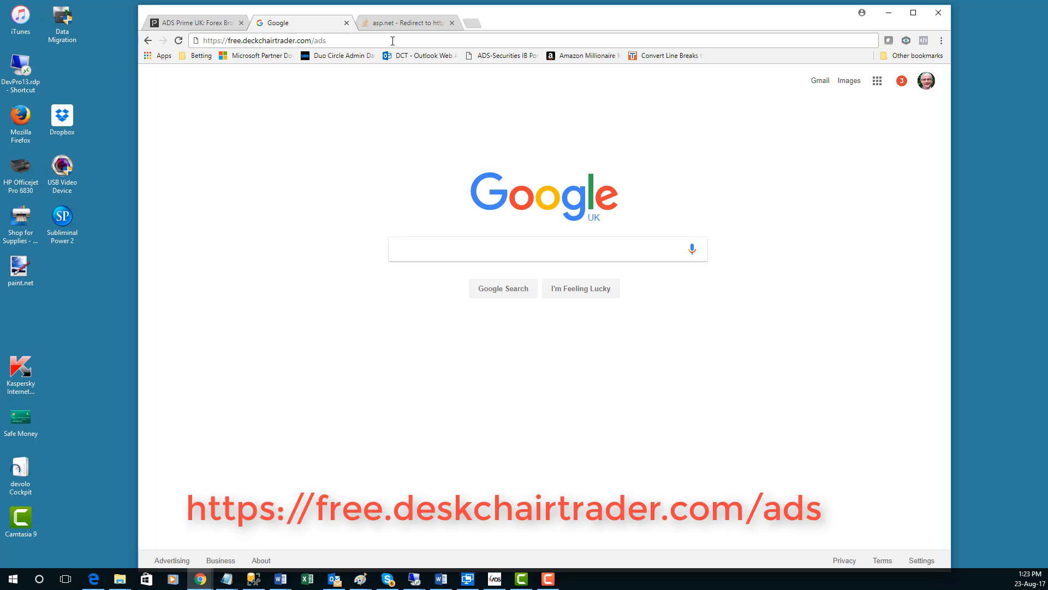
key(Return)
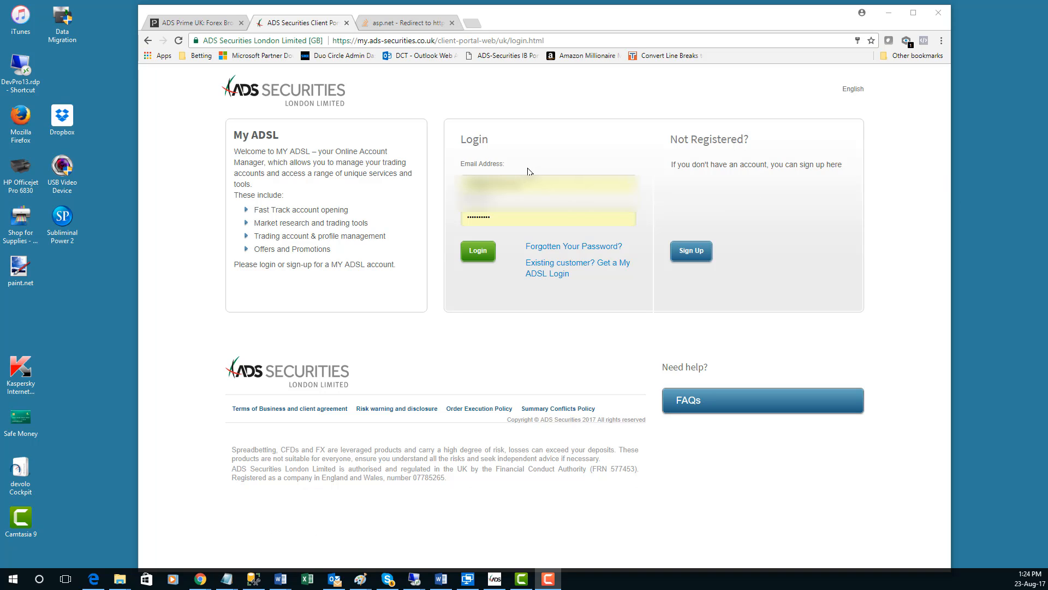
click(478, 264)
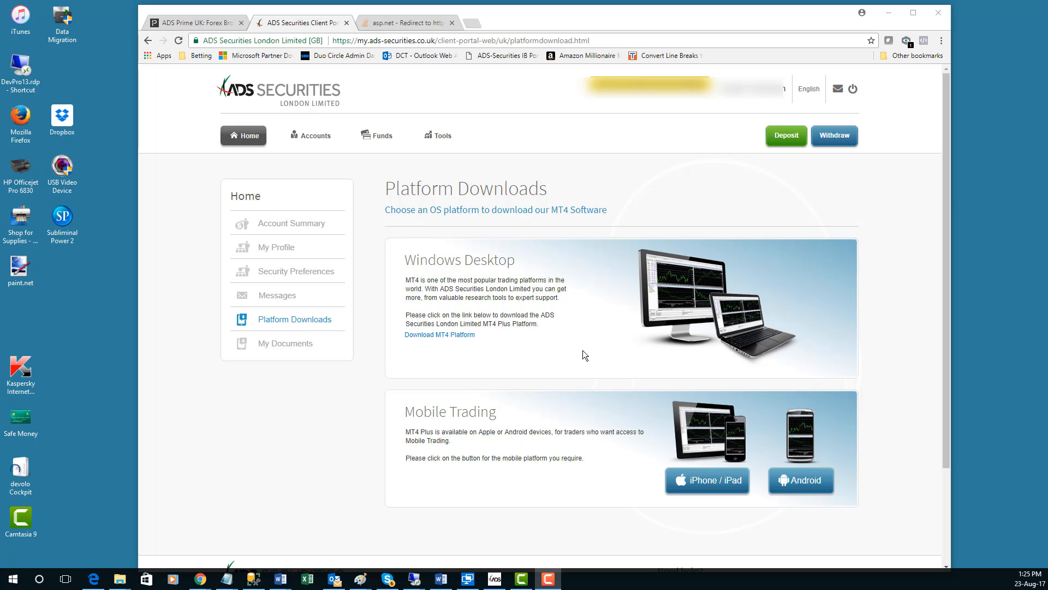
Step: Download the Windows Desktop MT4 platform and run its installer, accepting the licence agreement
click(434, 340)
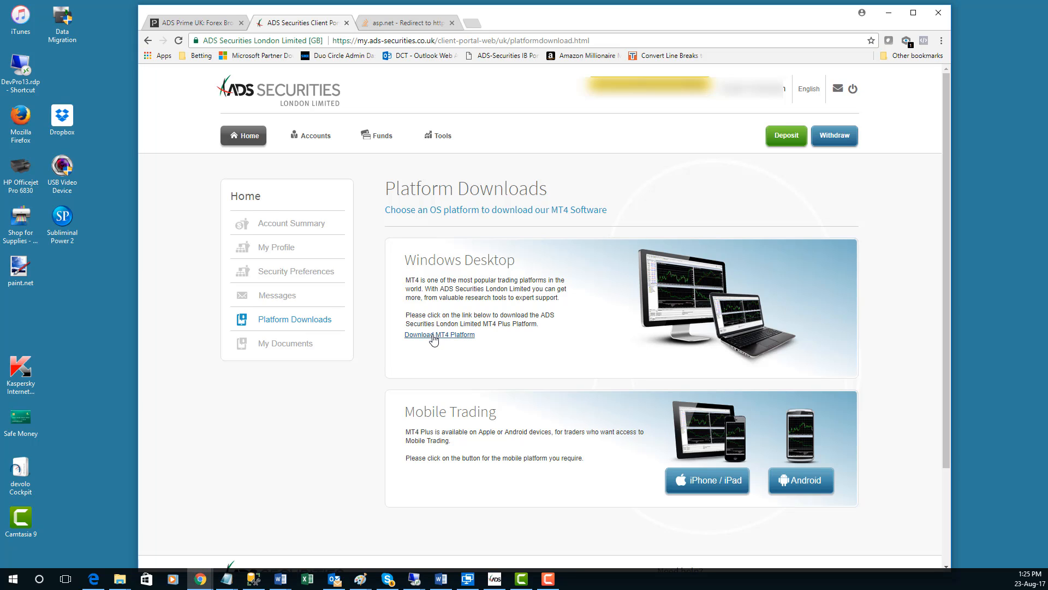
click(434, 339)
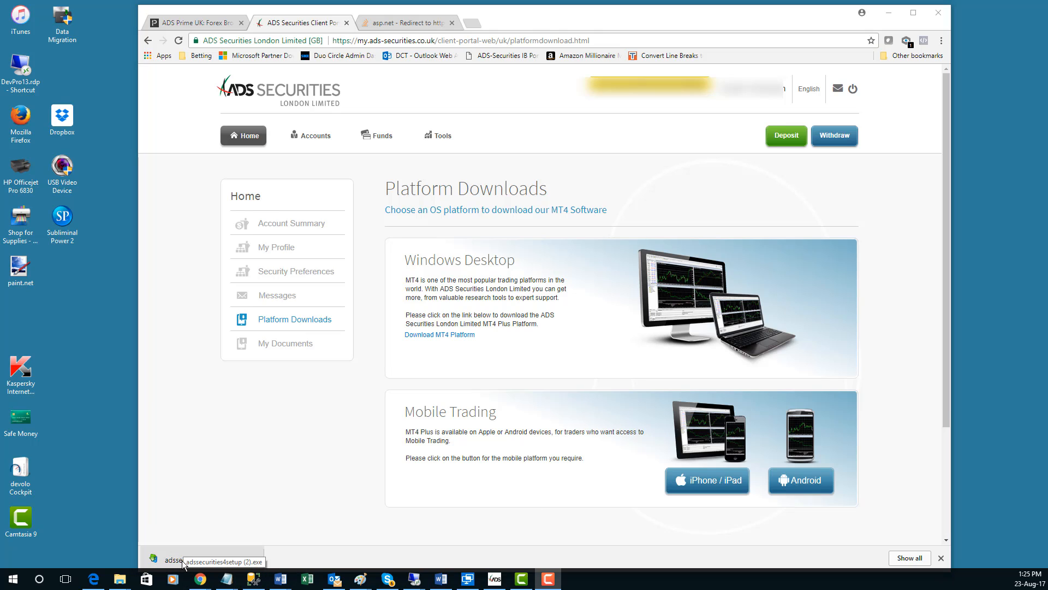
click(174, 564)
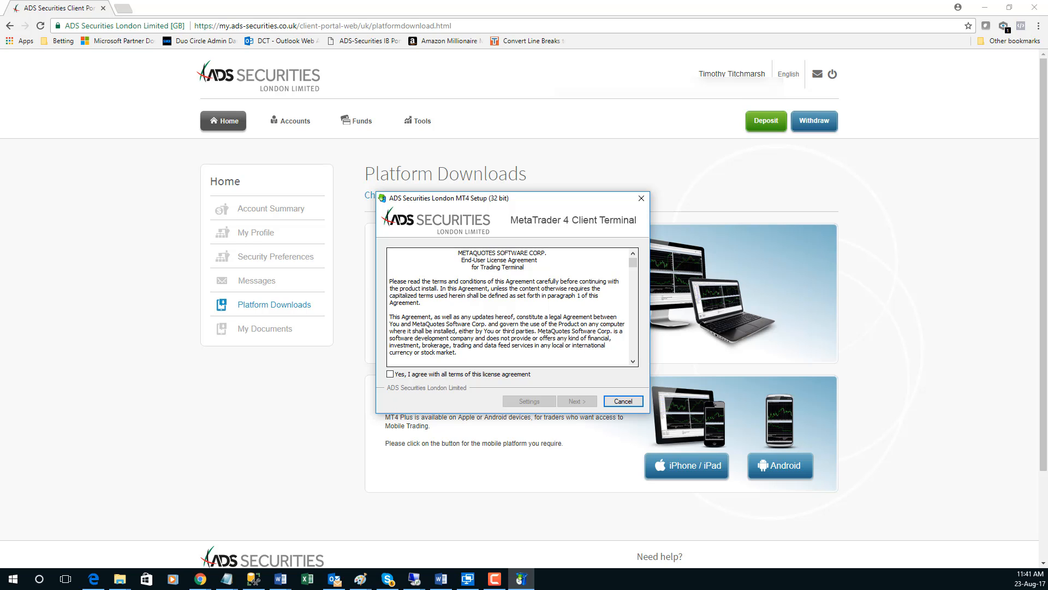
click(390, 374)
click(577, 401)
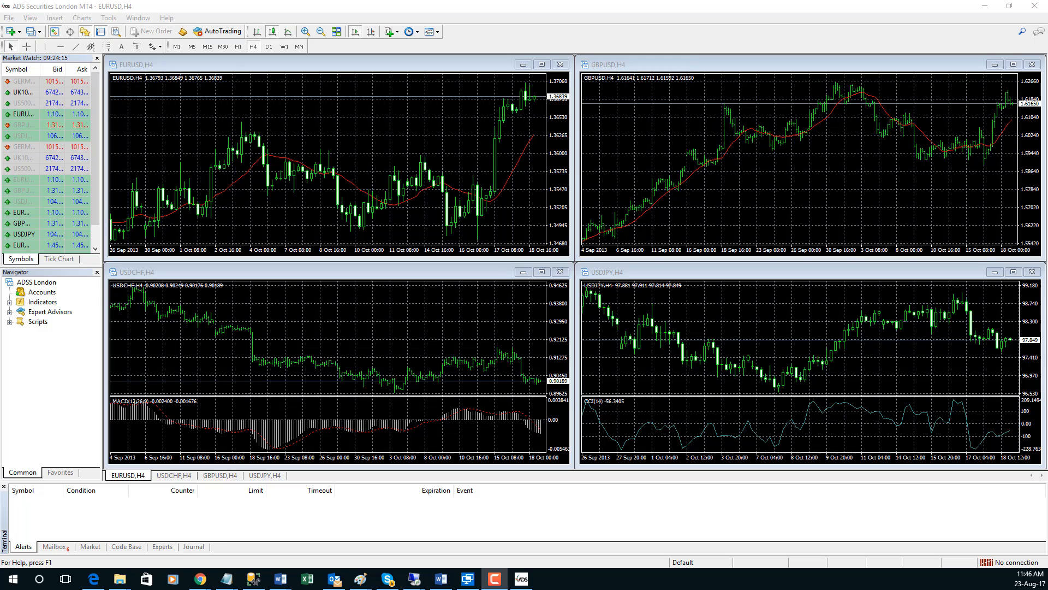
Step: Start opening a new demo account on the ADSSecurities-Demo2 trading server
click(42, 292)
right_click(42, 293)
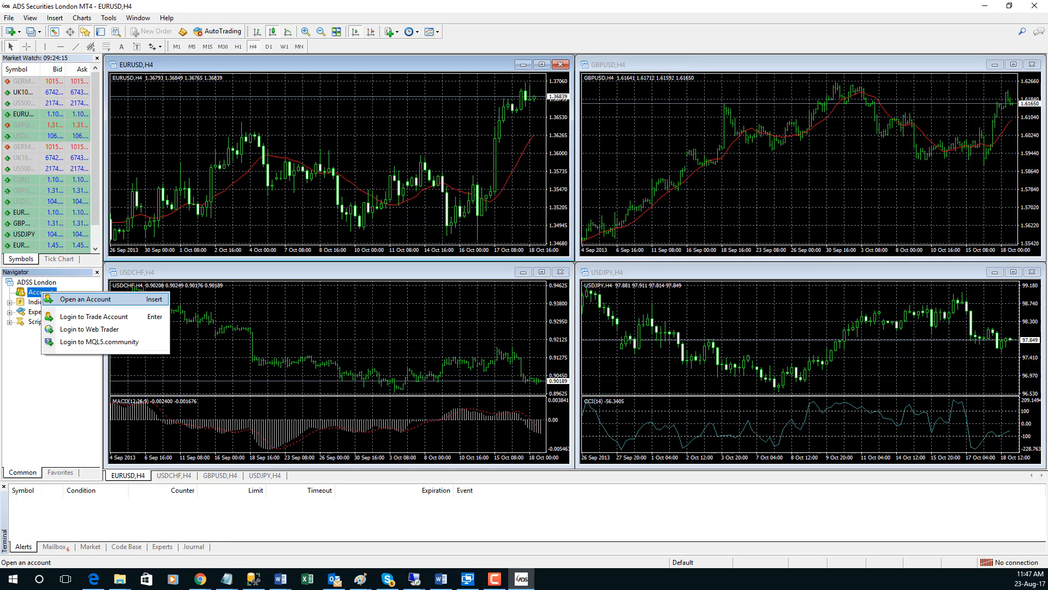
key(Return)
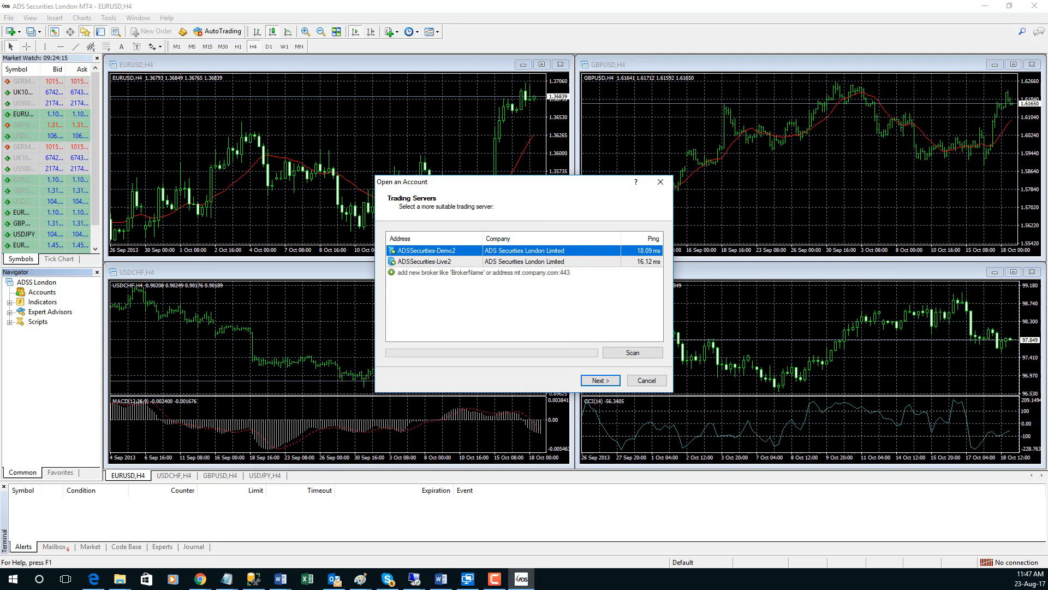
key(Return)
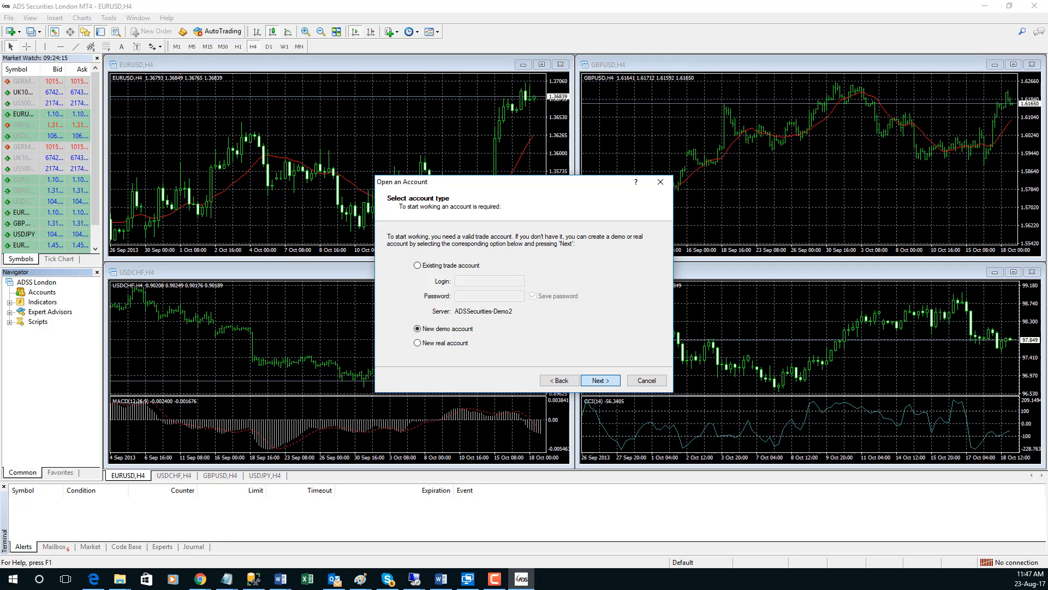
key(Return)
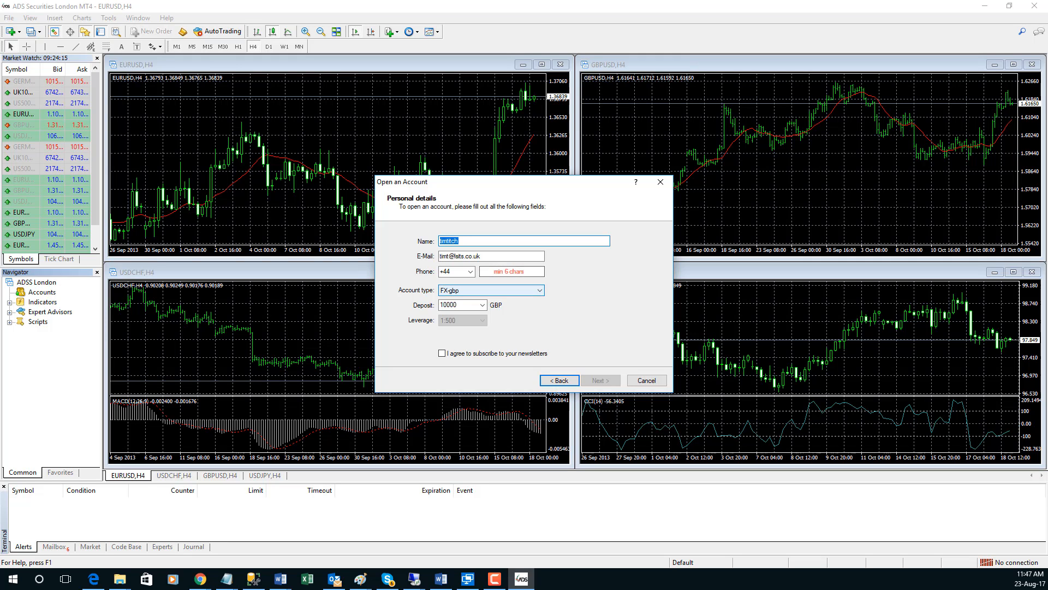
Step: Set the account type to SB-gbp, enter the phone number, agree to the newsletters, and complete the demo account registration
click(540, 290)
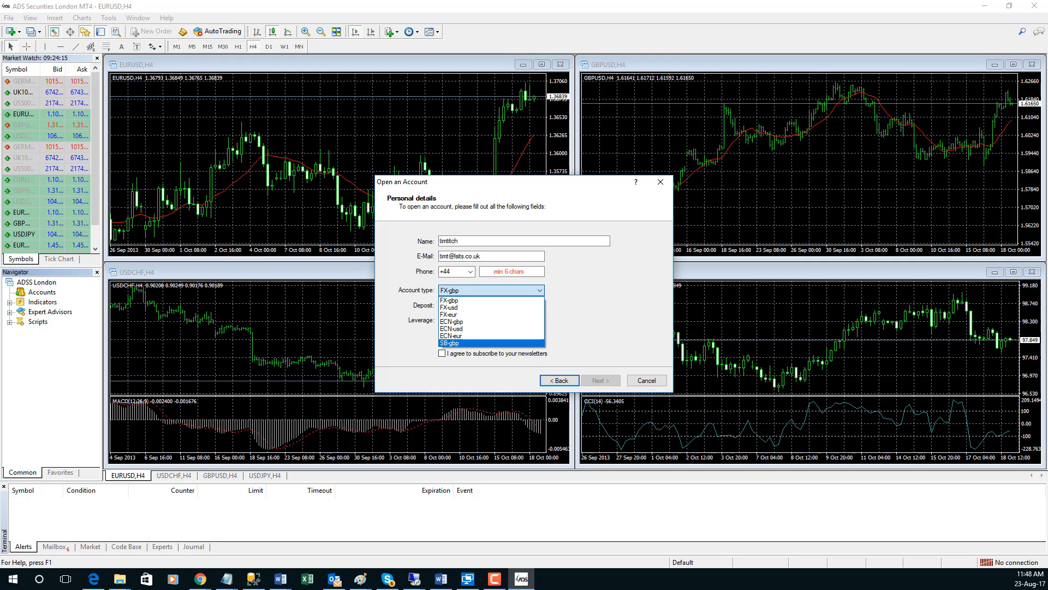
click(459, 343)
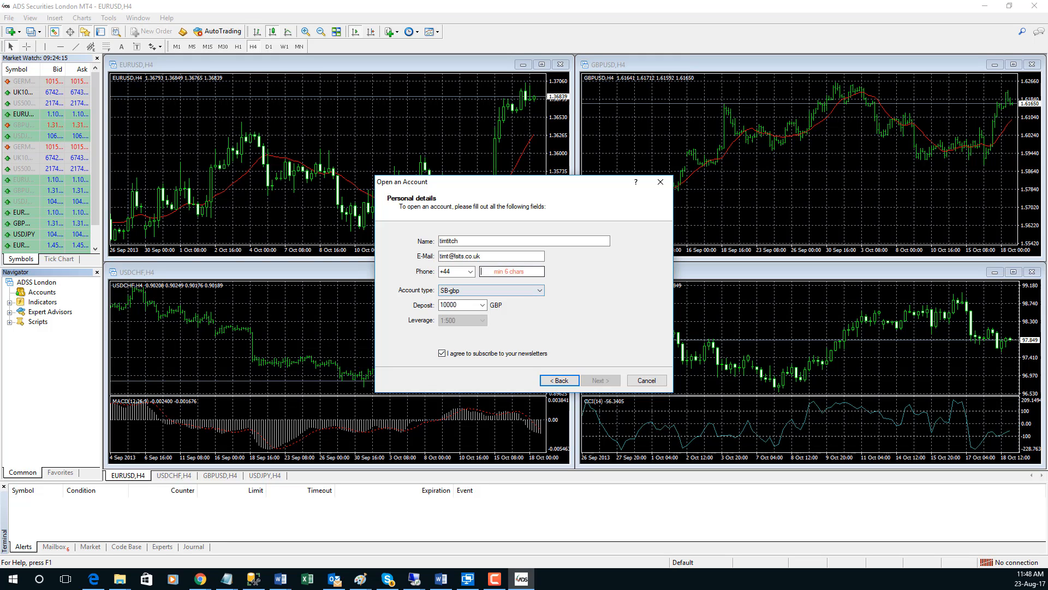
click(512, 271)
text(1111111)
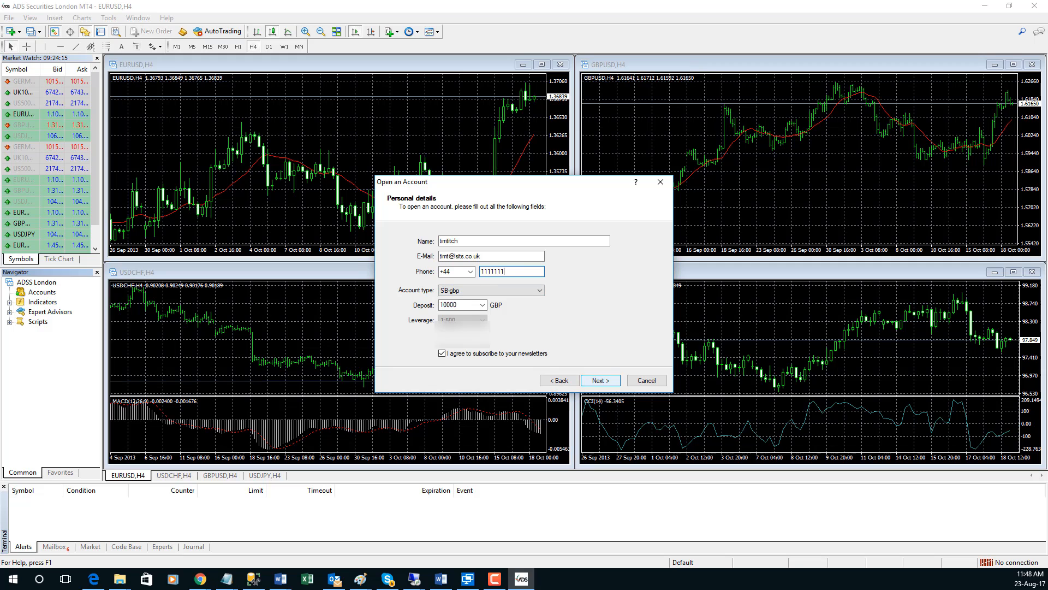
click(600, 380)
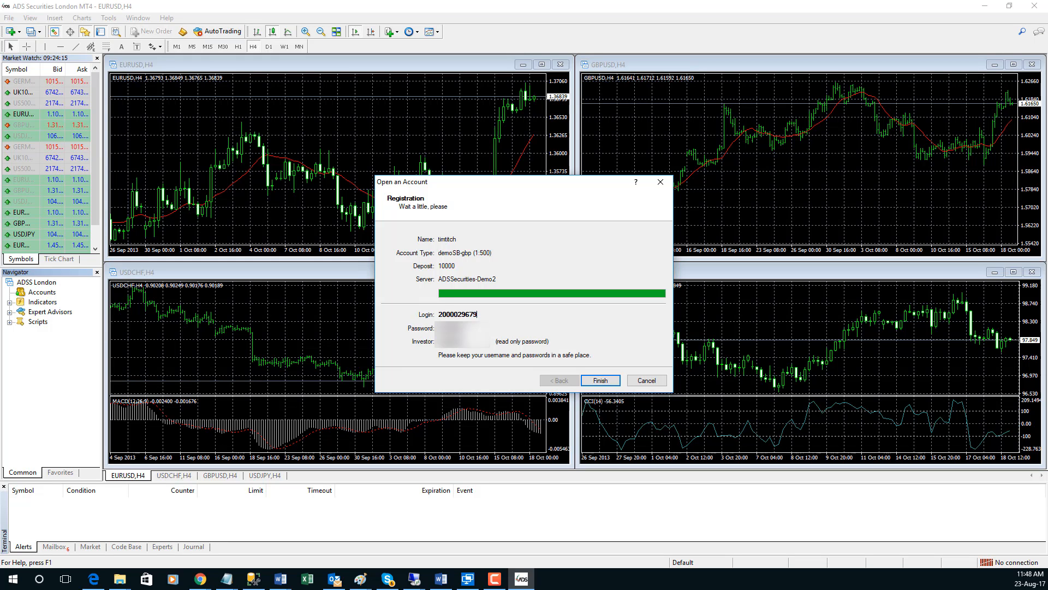
drag(476, 314, 439, 314)
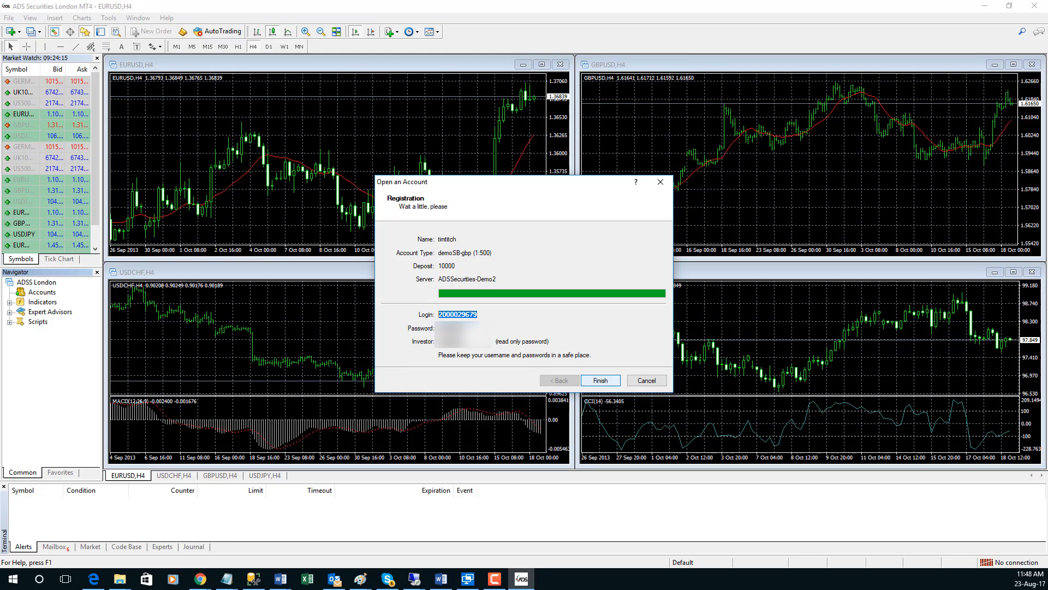
click(600, 380)
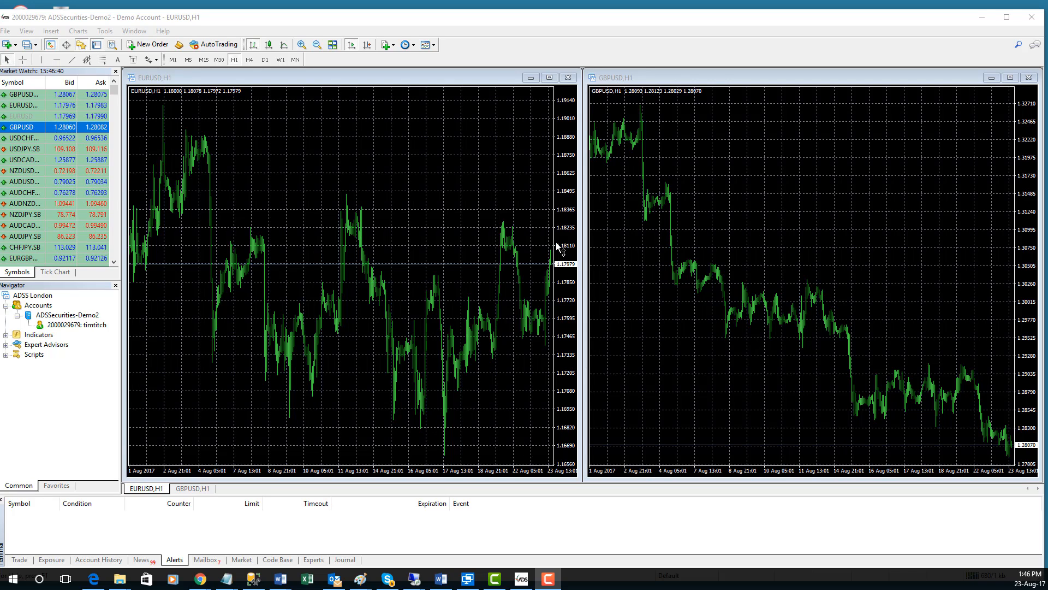
Step: Widen the Market Watch pane enough to show the full symbol names
click(307, 69)
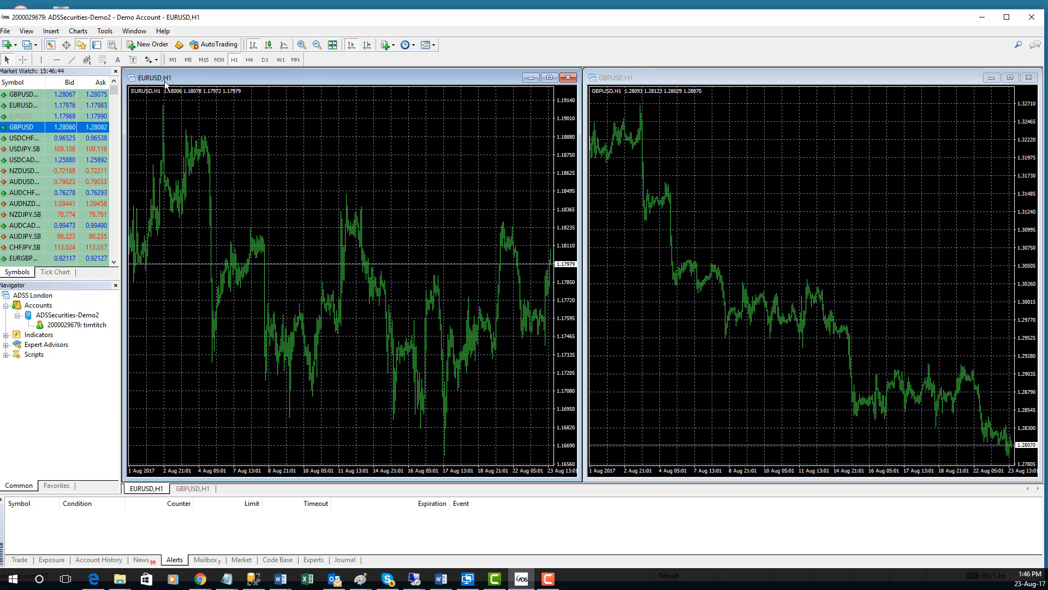
click(602, 81)
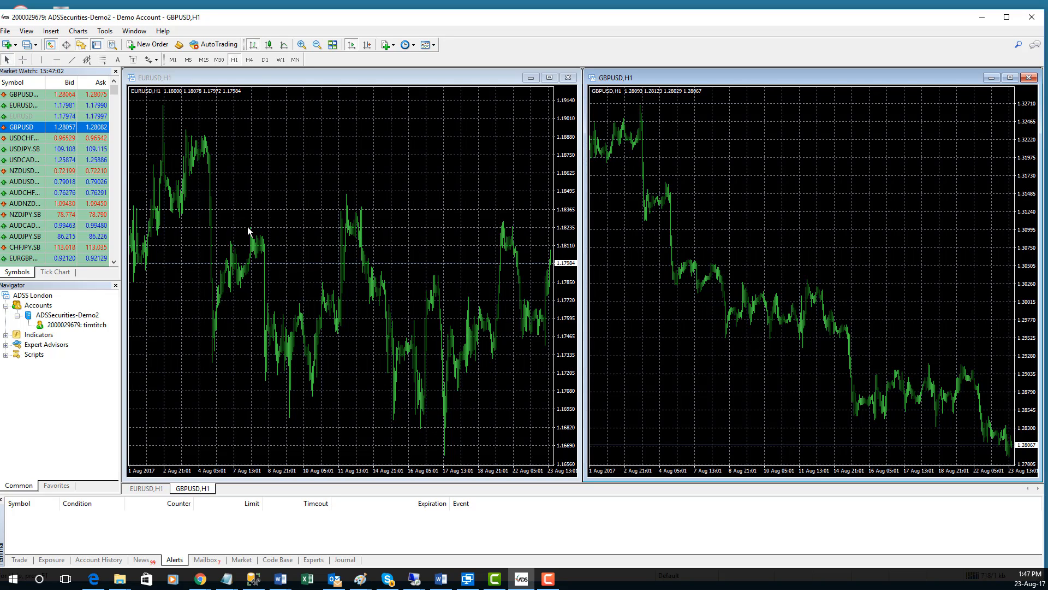
click(125, 200)
drag(125, 200, 150, 201)
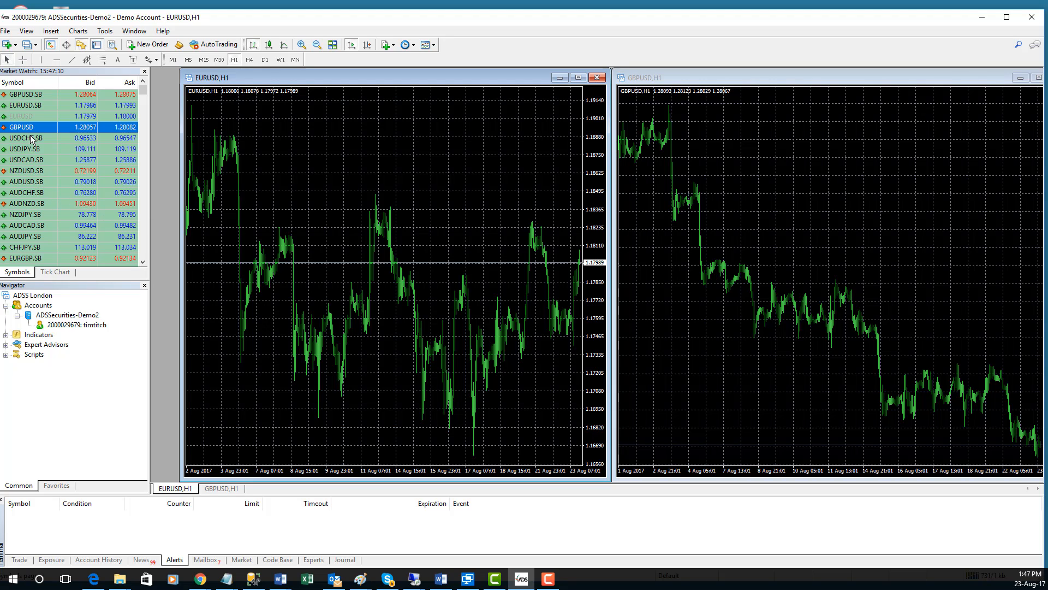
Step: Examine the .SB symbols and the plain EURUSD and GBPUSD entries in Market Watch to see which are tradable
click(32, 140)
click(22, 151)
click(21, 161)
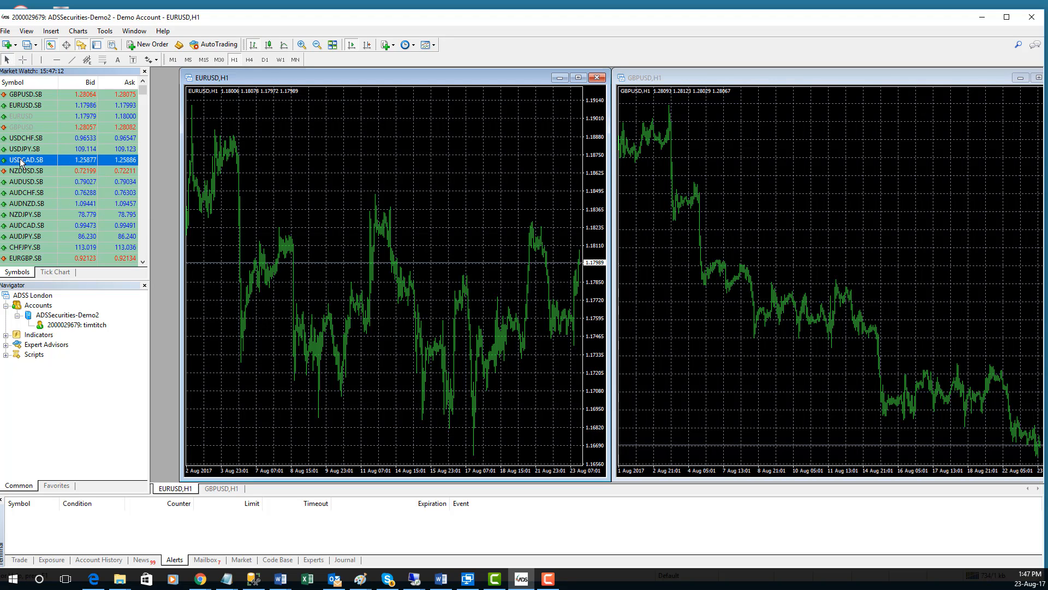
click(21, 172)
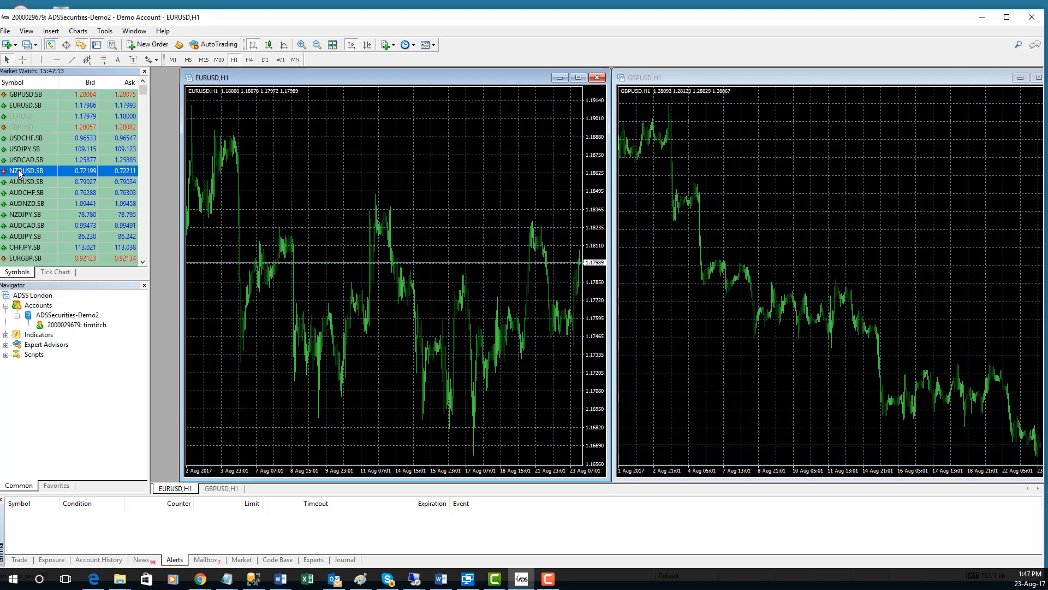
click(32, 127)
click(27, 116)
click(25, 126)
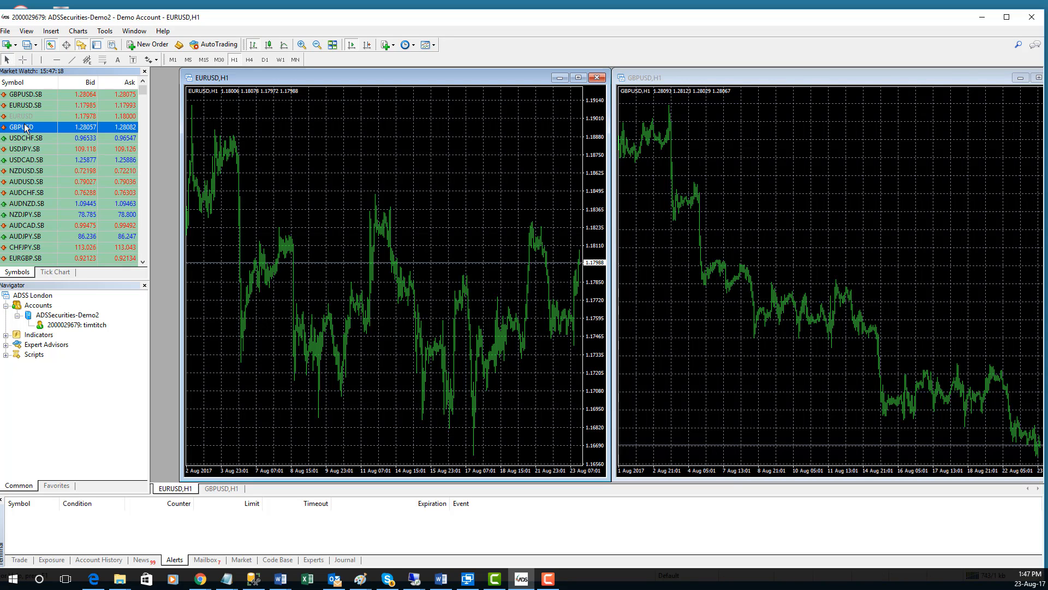
click(27, 117)
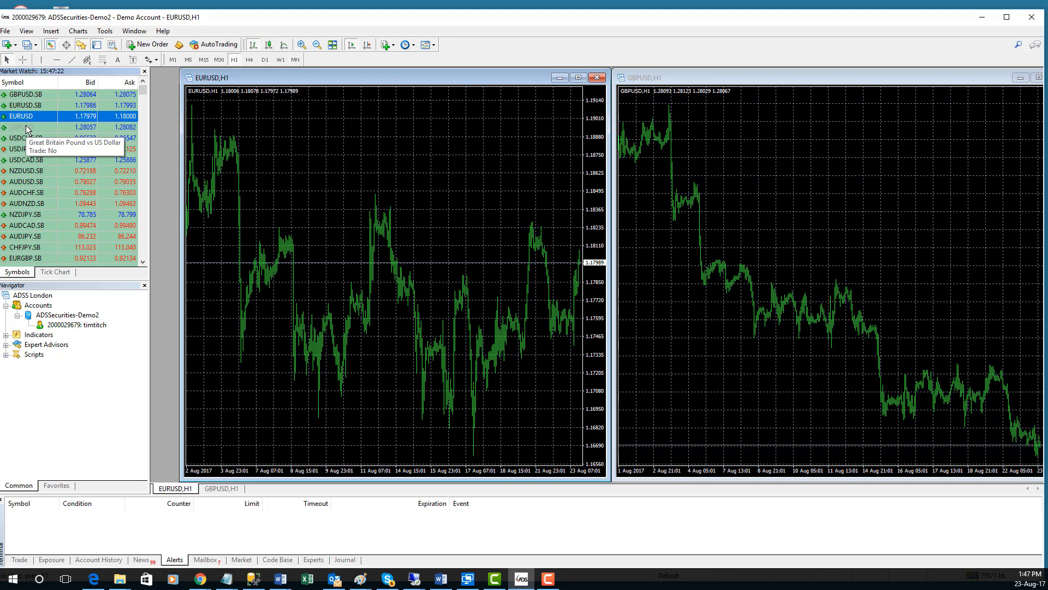
Step: Close the EURUSD,H1 and GBPUSD,H1 charts and hide all symbols in Market Watch
click(596, 77)
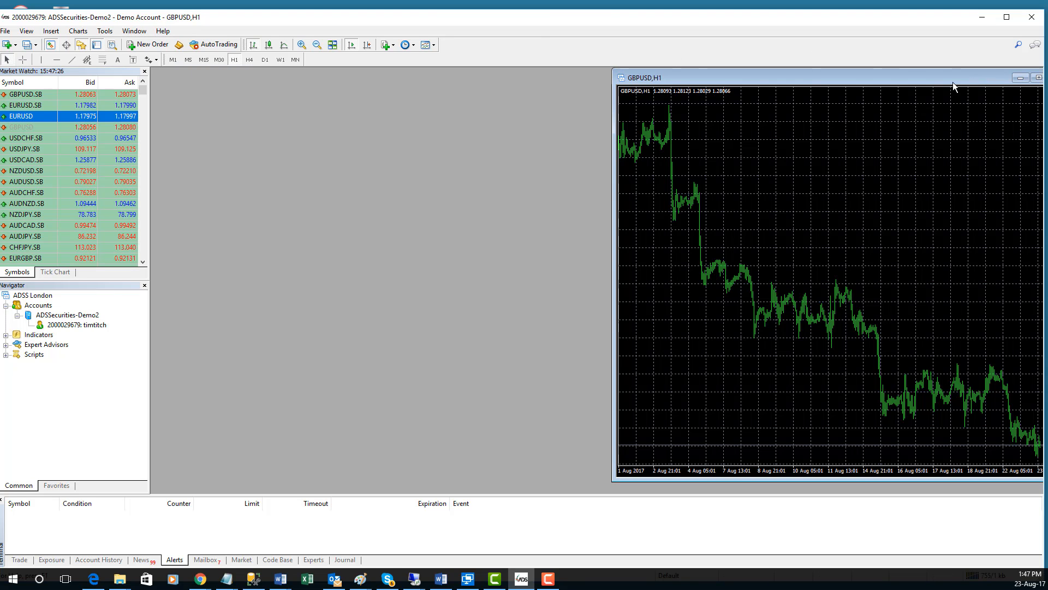
drag(951, 81, 888, 89)
click(994, 85)
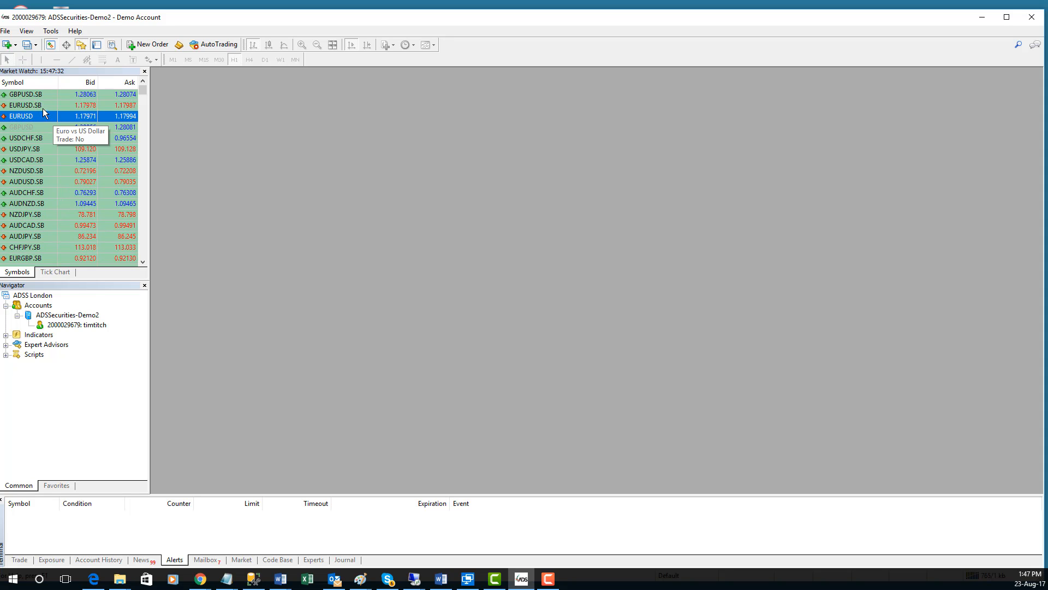
right_click(40, 159)
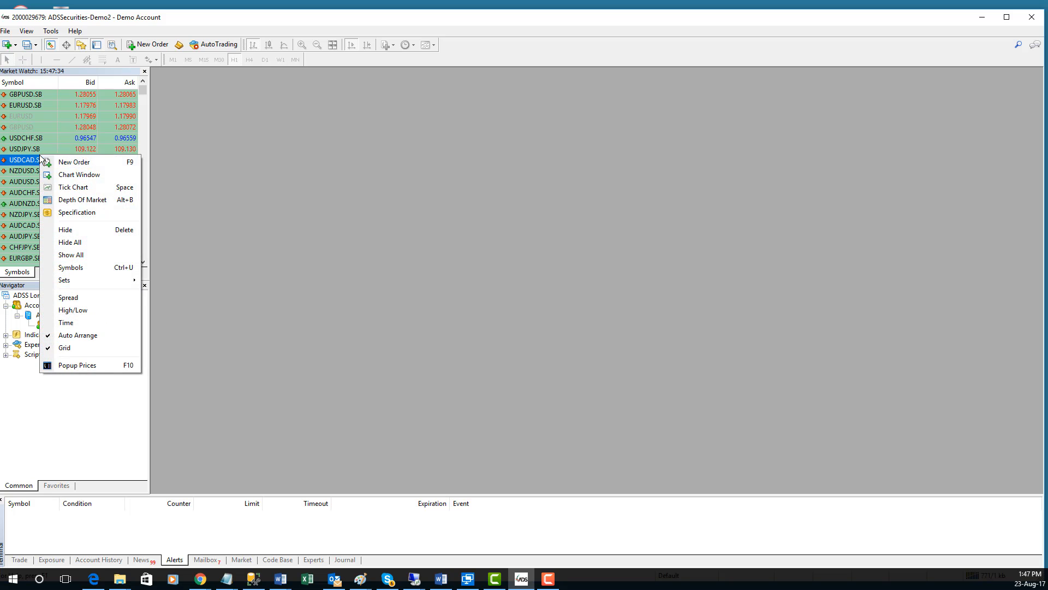
click(74, 240)
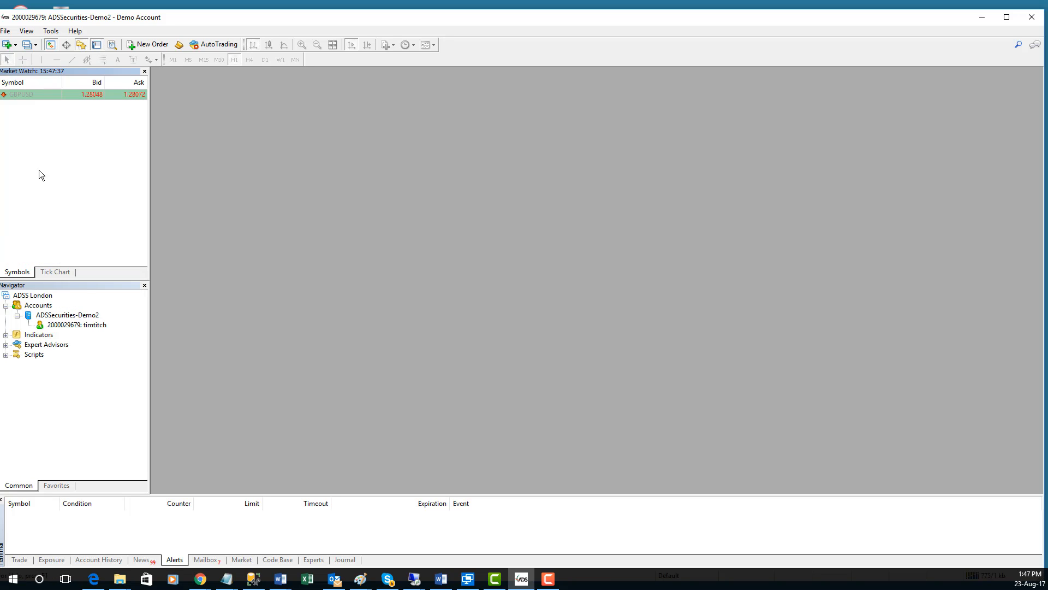
Step: Enlarge the Symbols dialog and show EURUSD.SB and GBPUSD.SB from the Majors SB group in Market Watch
right_click(61, 122)
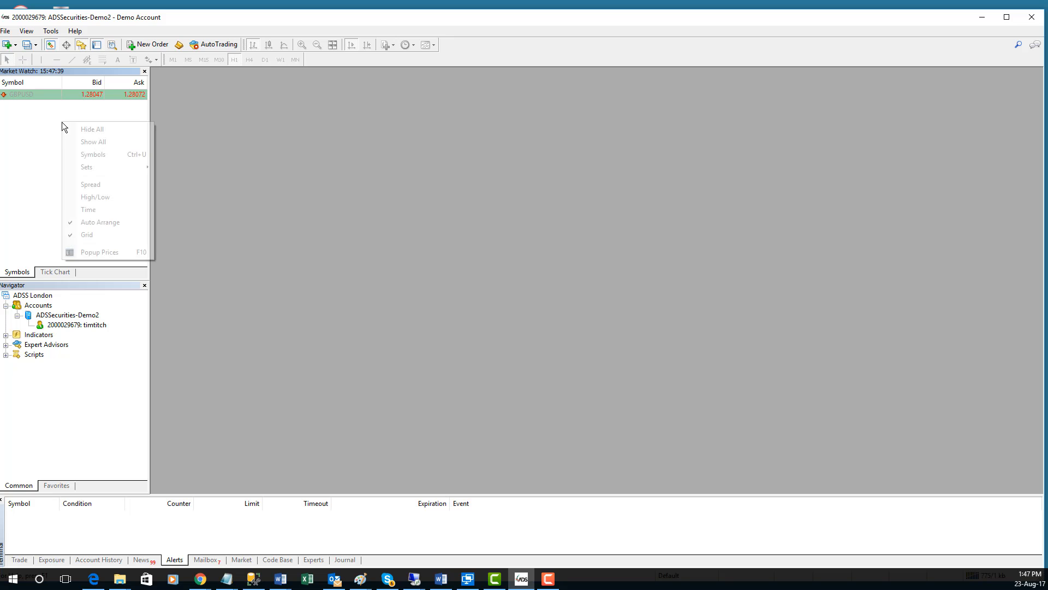
click(88, 155)
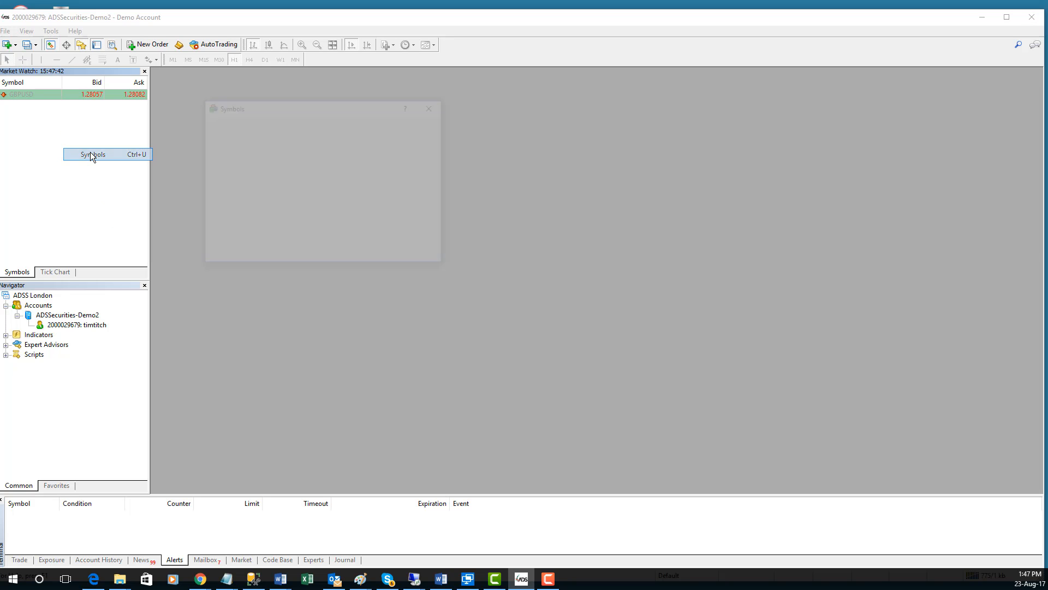
drag(382, 166, 386, 146)
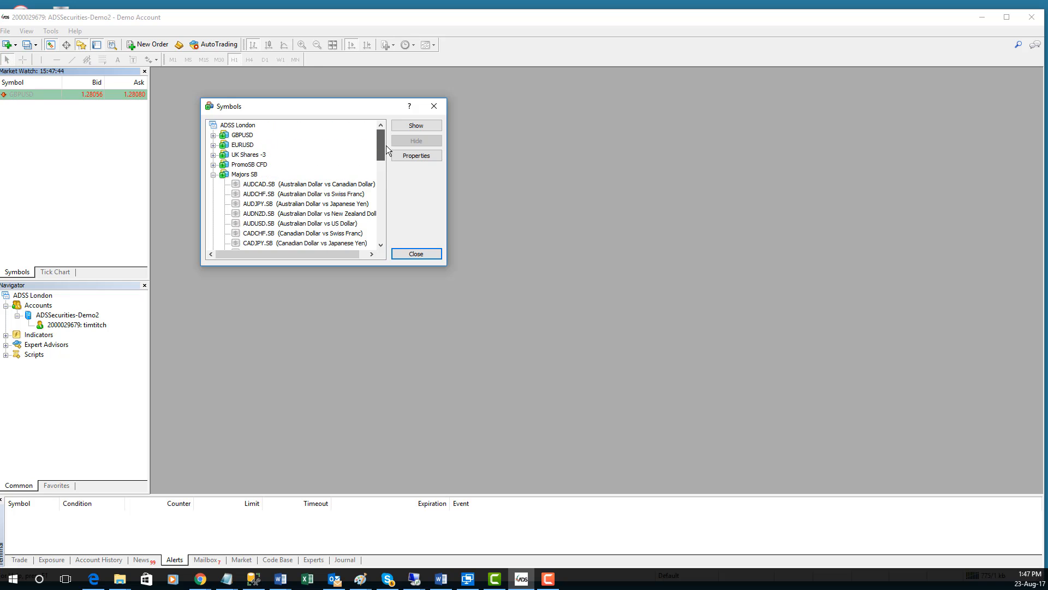
click(242, 175)
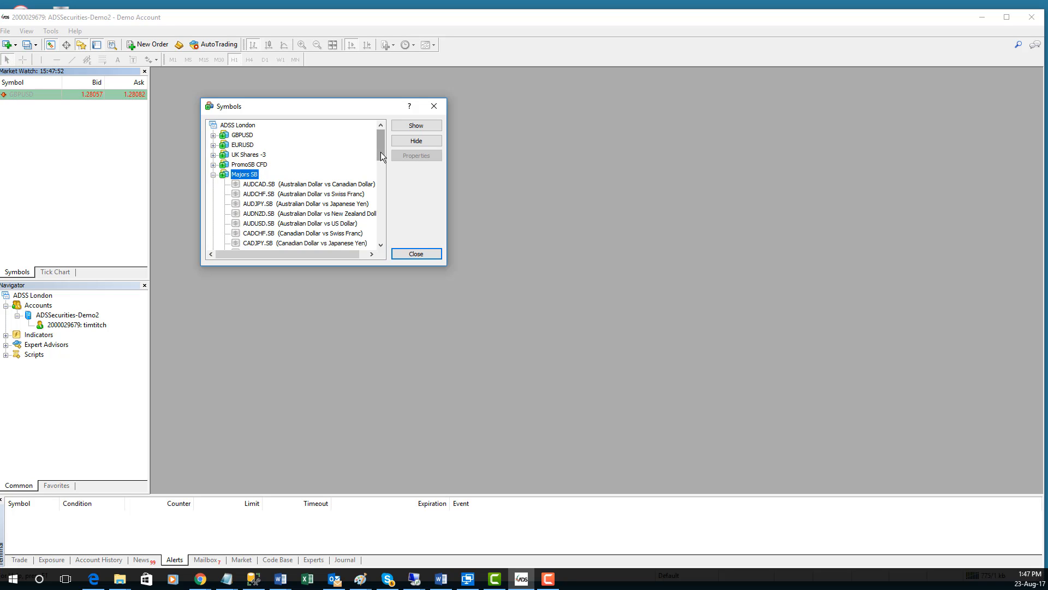
mouse_move(381, 157)
mouse_down()
mouse_move(381, 169)
mouse_move(381, 155)
mouse_up()
drag(446, 267, 488, 402)
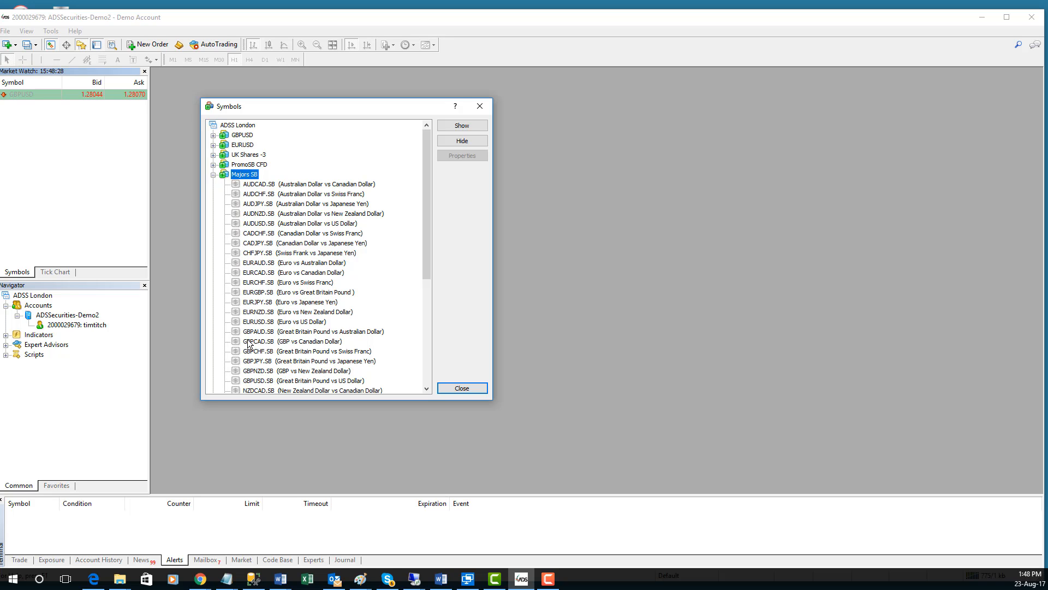
double_click(264, 323)
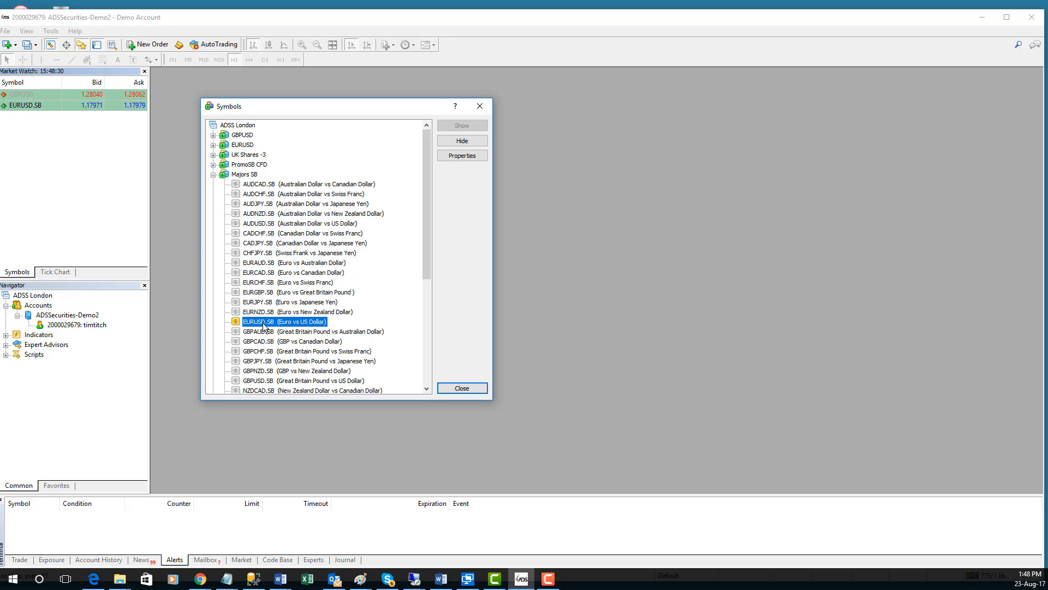
double_click(254, 382)
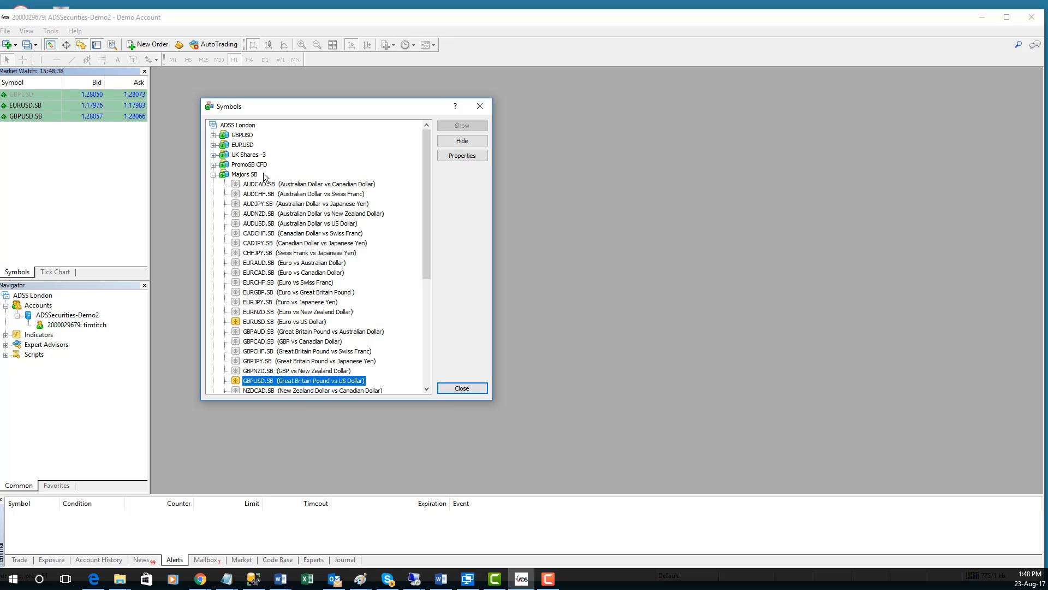
Step: Close the Symbols dialog and open chart windows for EURUSD.SB and GBPUSD.SB from Market Watch
click(463, 388)
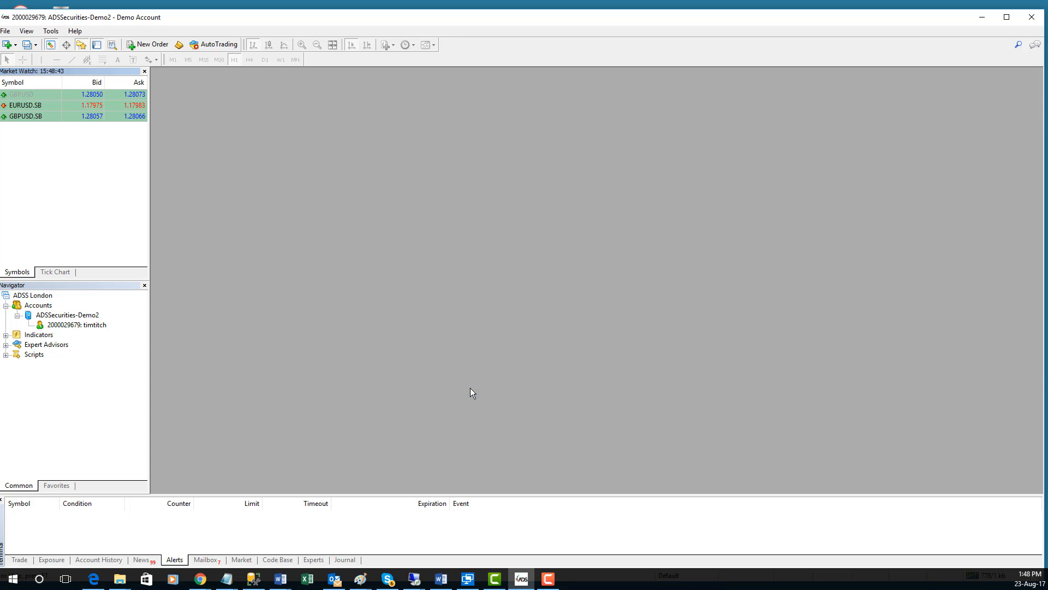
right_click(28, 107)
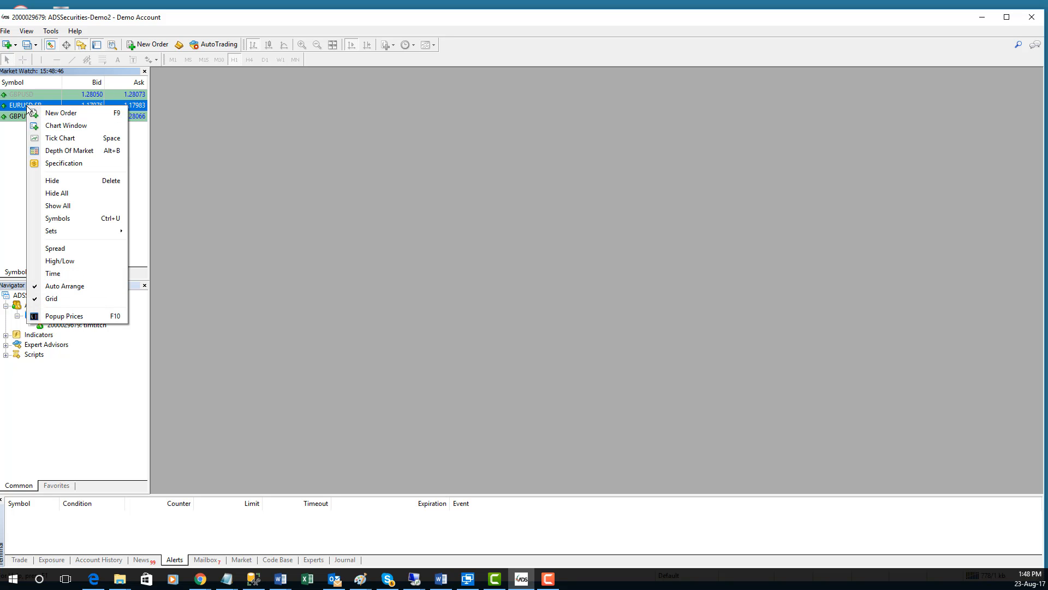
click(59, 126)
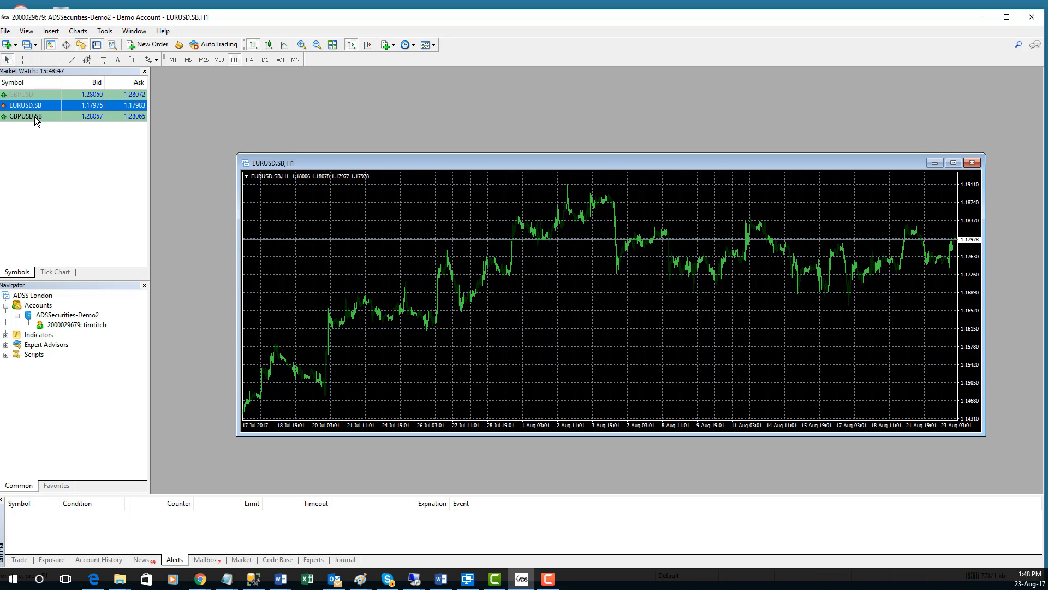
click(35, 116)
right_click(34, 116)
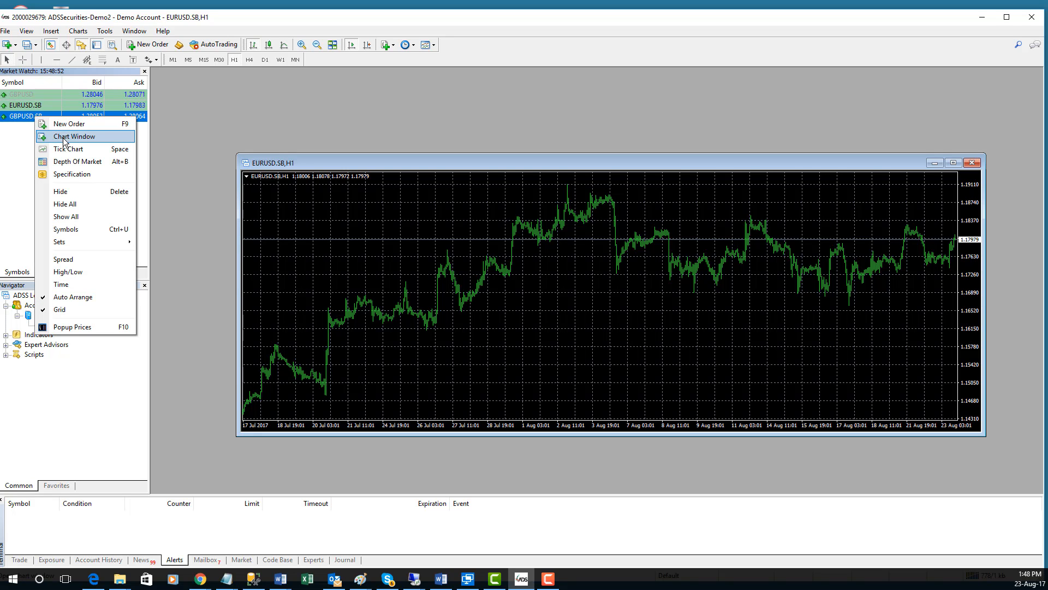
click(66, 137)
Step: Tile the EURUSD.SB and GBPUSD.SB charts vertically and set both to the daily (D1) timeframe
click(130, 31)
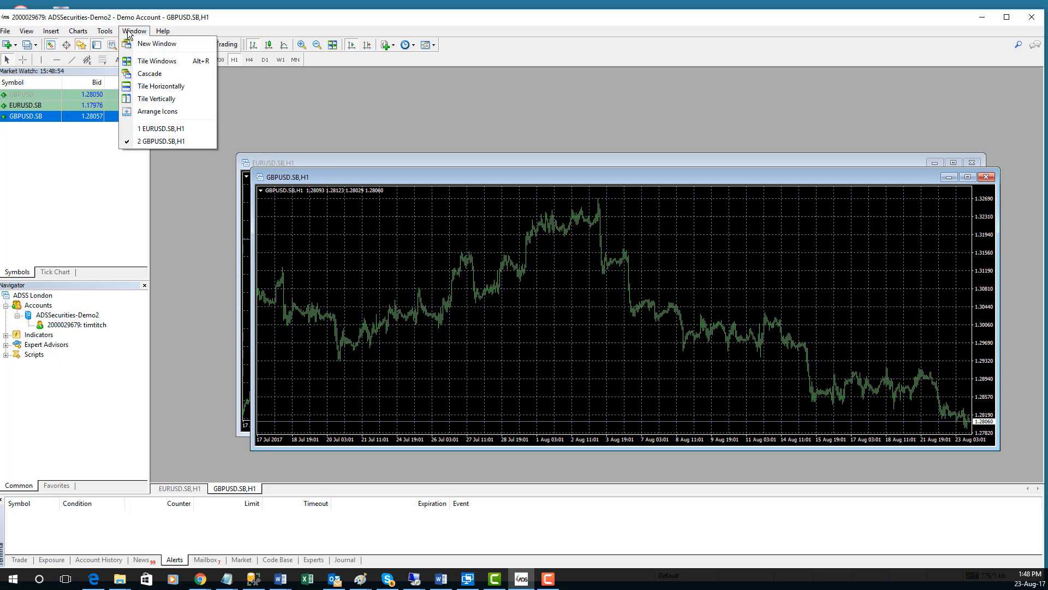
click(148, 98)
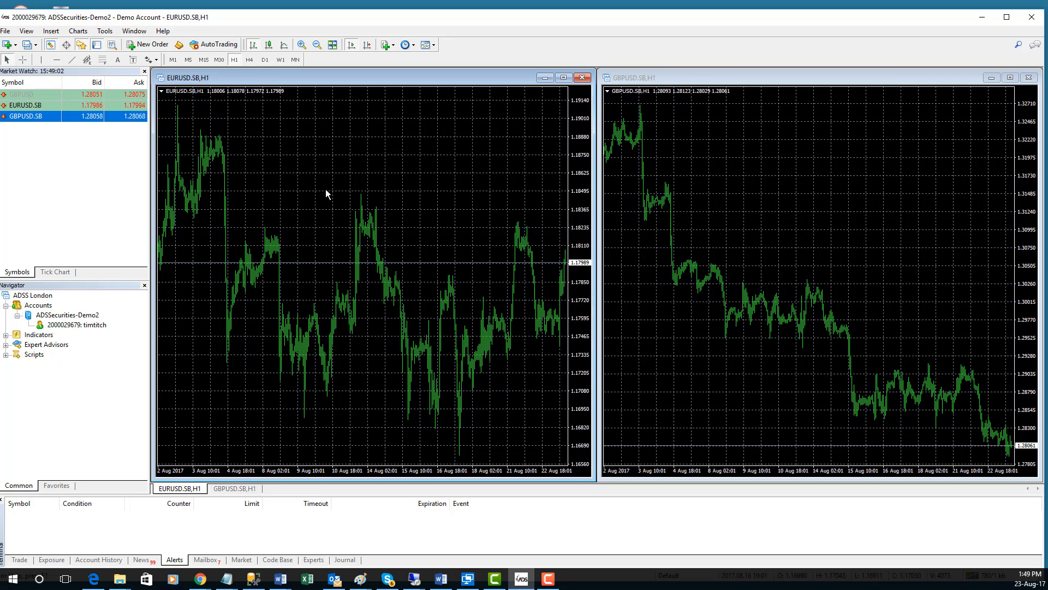
click(266, 59)
key(ctrl+Tab)
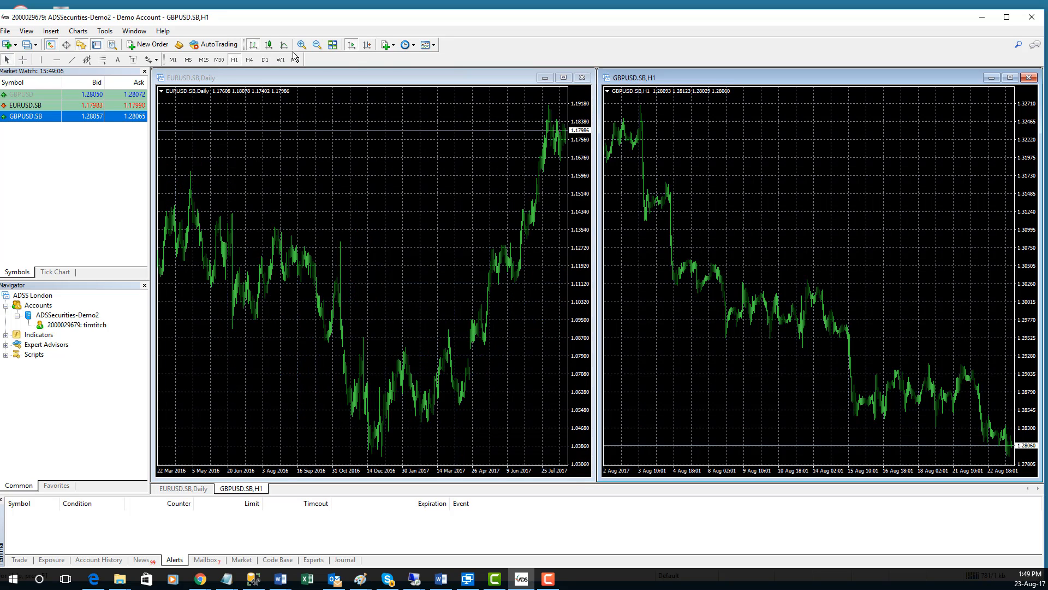
click(266, 59)
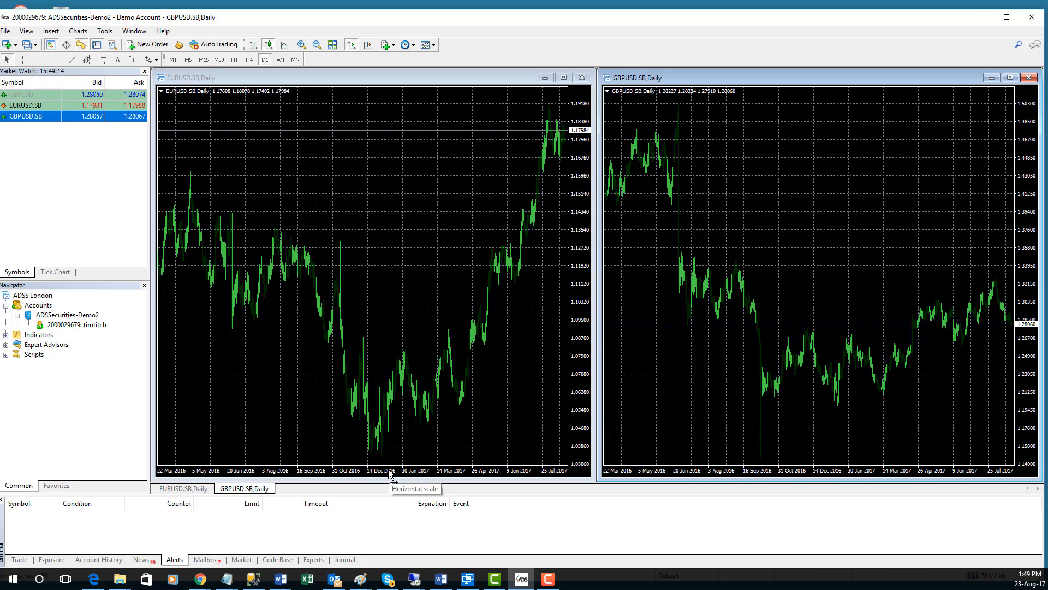
Step: Display the EURUSD.SB and GBPUSD.SB daily charts as candlesticks and stretch their horizontal scales to show fewer, wider bars
drag(392, 466, 396, 470)
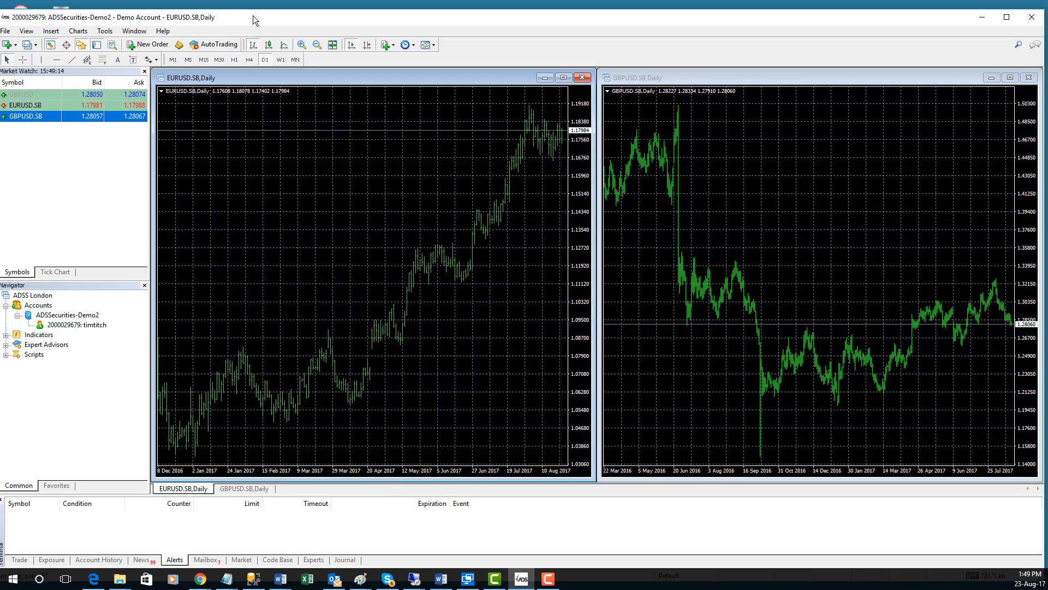
click(619, 277)
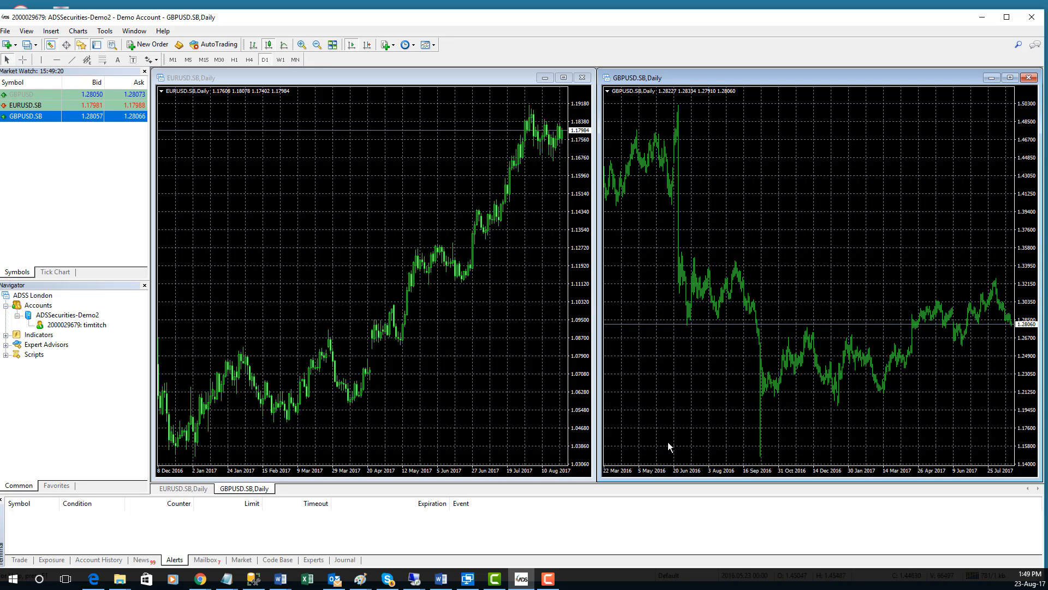
drag(690, 469, 704, 473)
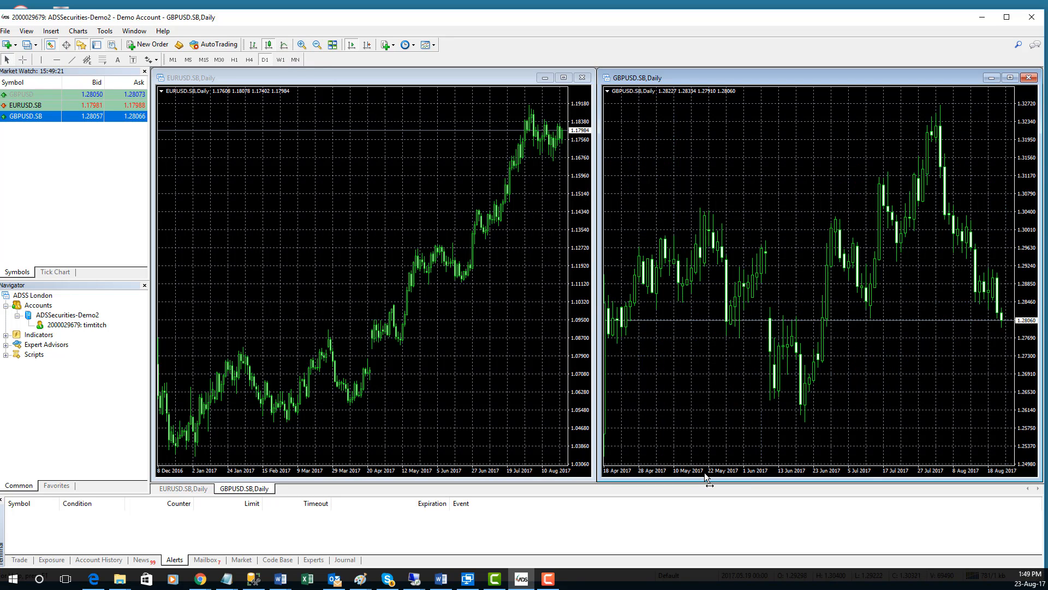